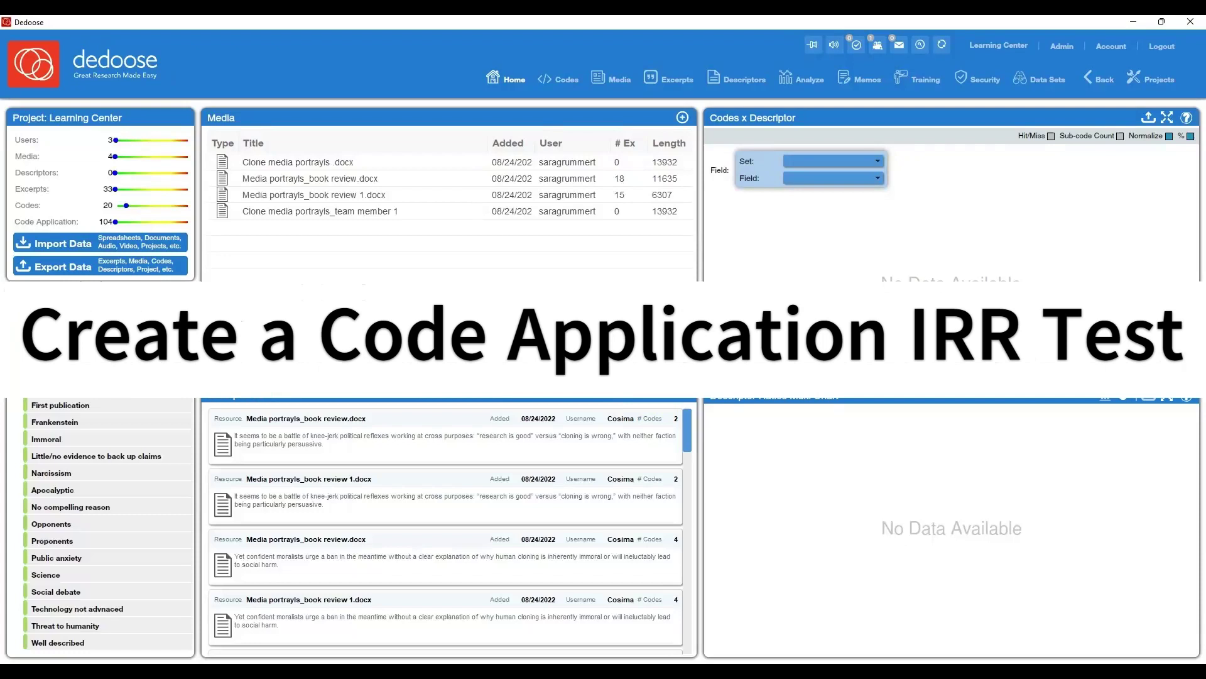
# Open Dedoose's Training Center from the top navigation bar
pyautogui.click(925, 83)
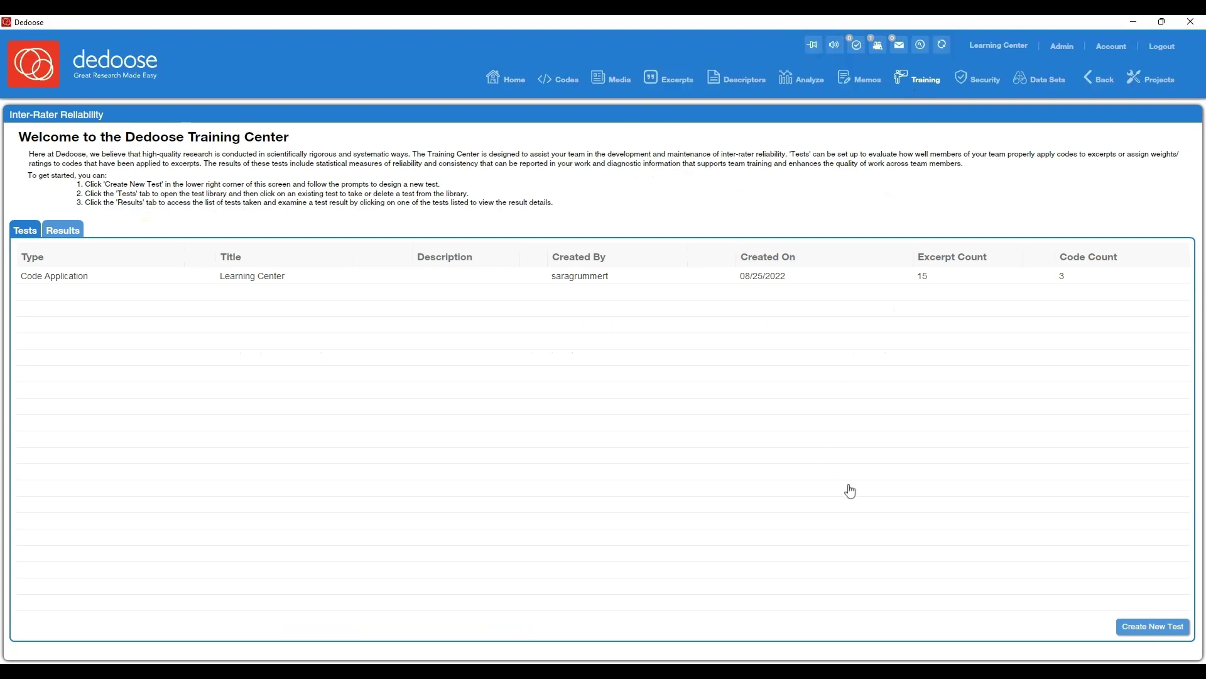
# Create a new training test, keeping Code Application Test as its type
pyautogui.click(1149, 634)
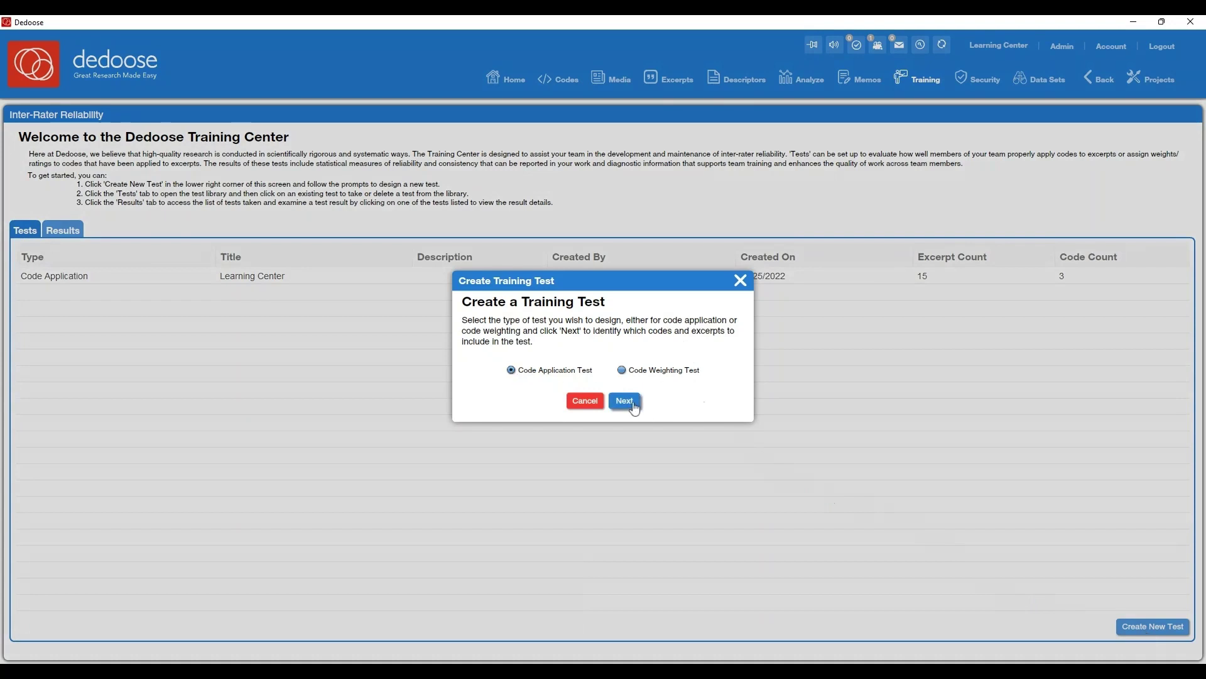
# Select the Social debate, Public anxiety and Immoral codes for the test
pyautogui.click(626, 402)
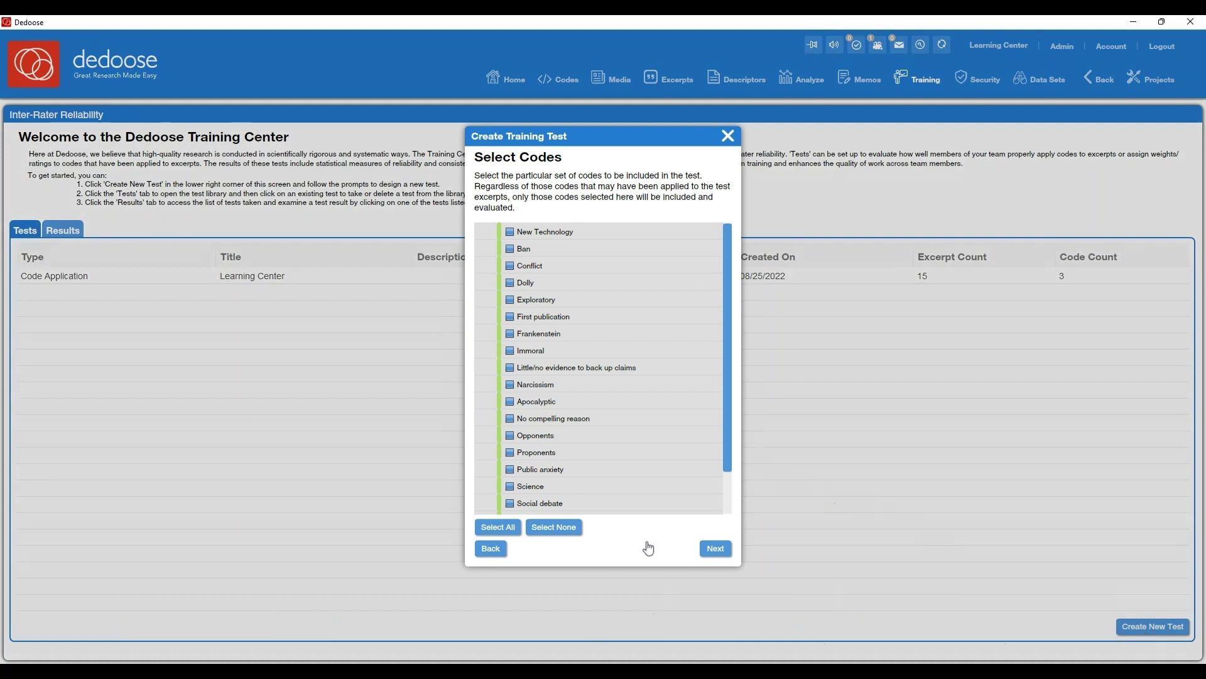
pyautogui.click(510, 504)
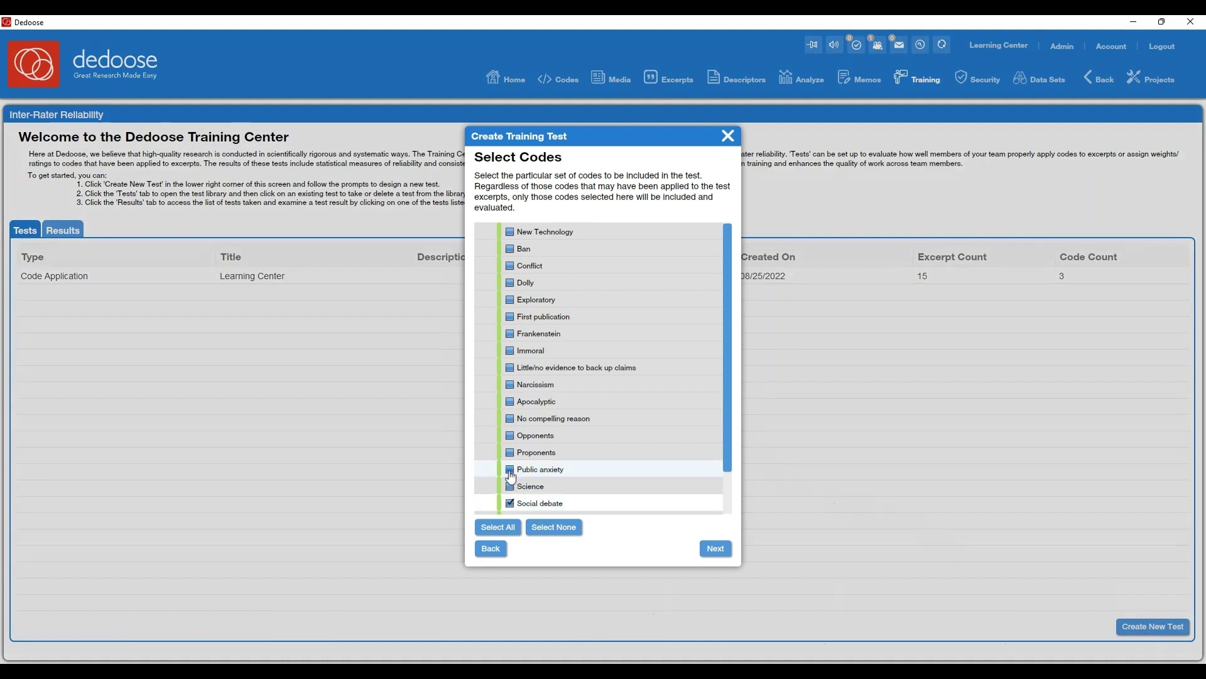
pyautogui.click(510, 471)
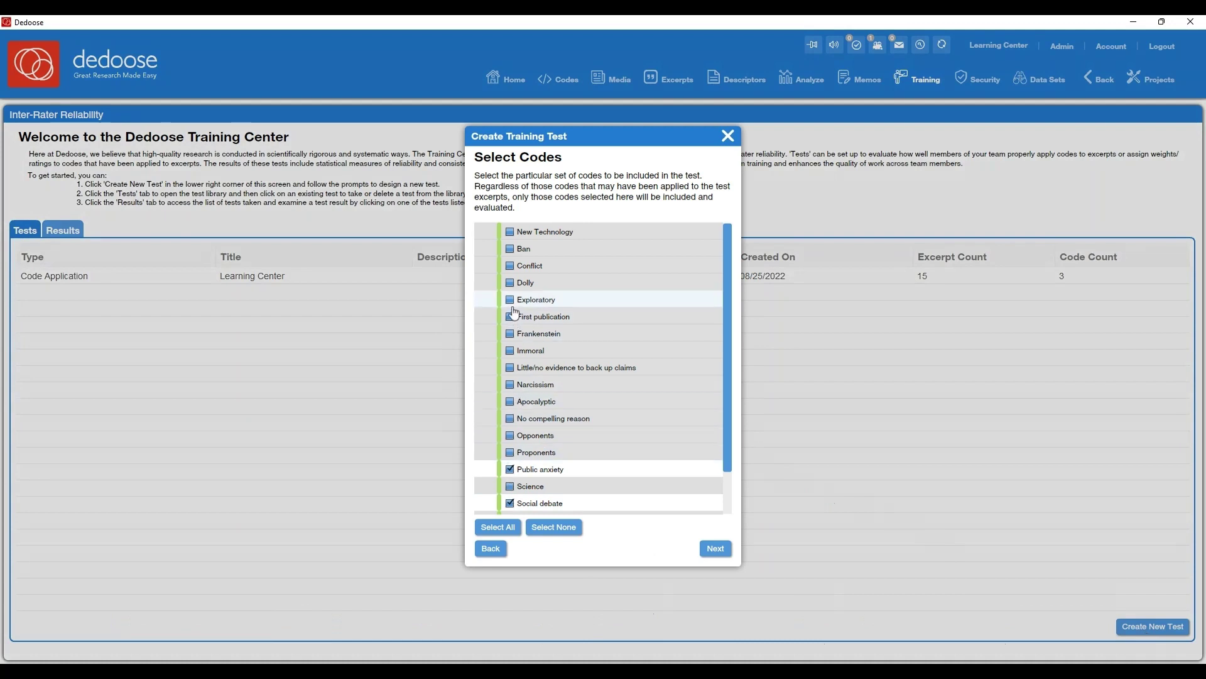
pyautogui.click(511, 350)
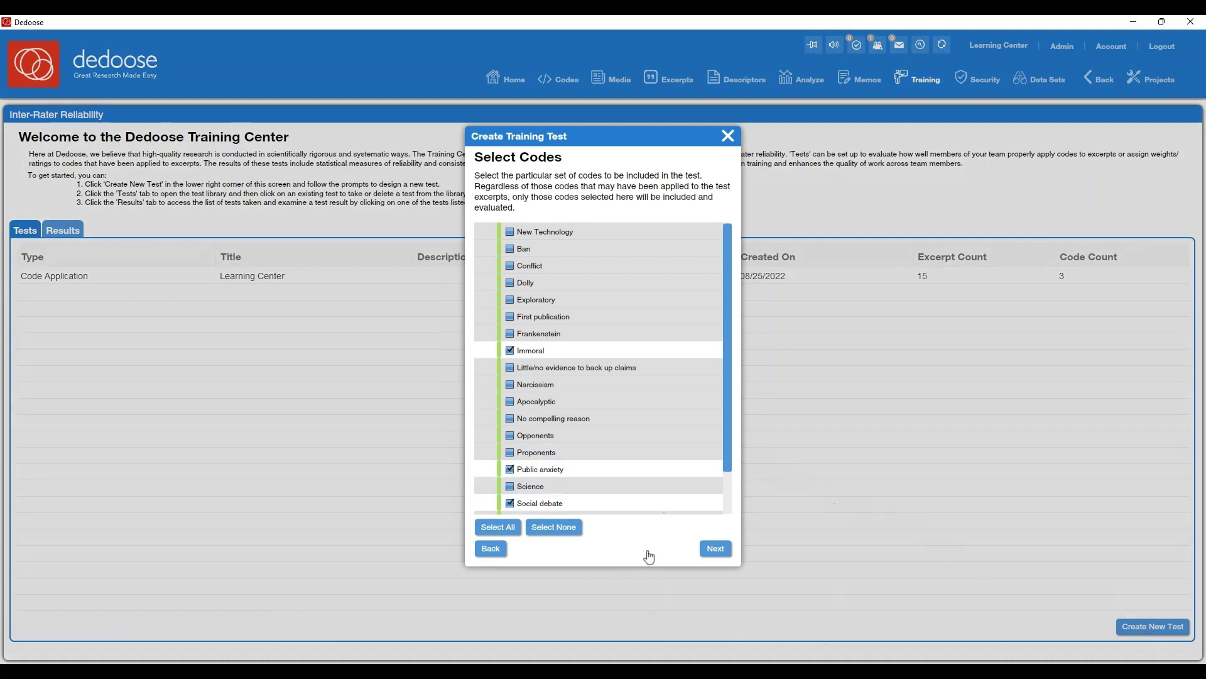
# Add Code: Immoral, Code: Public anxiety and Code: Social debate columns to the excerpt list
pyautogui.click(718, 551)
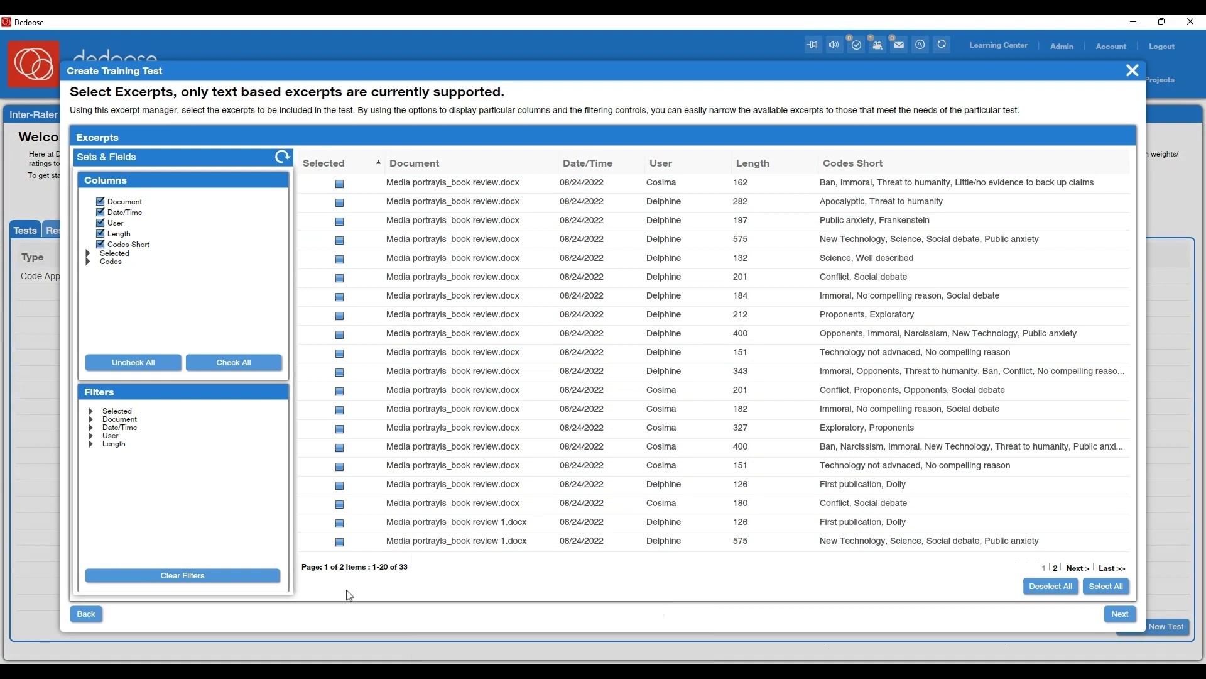
pyautogui.click(88, 262)
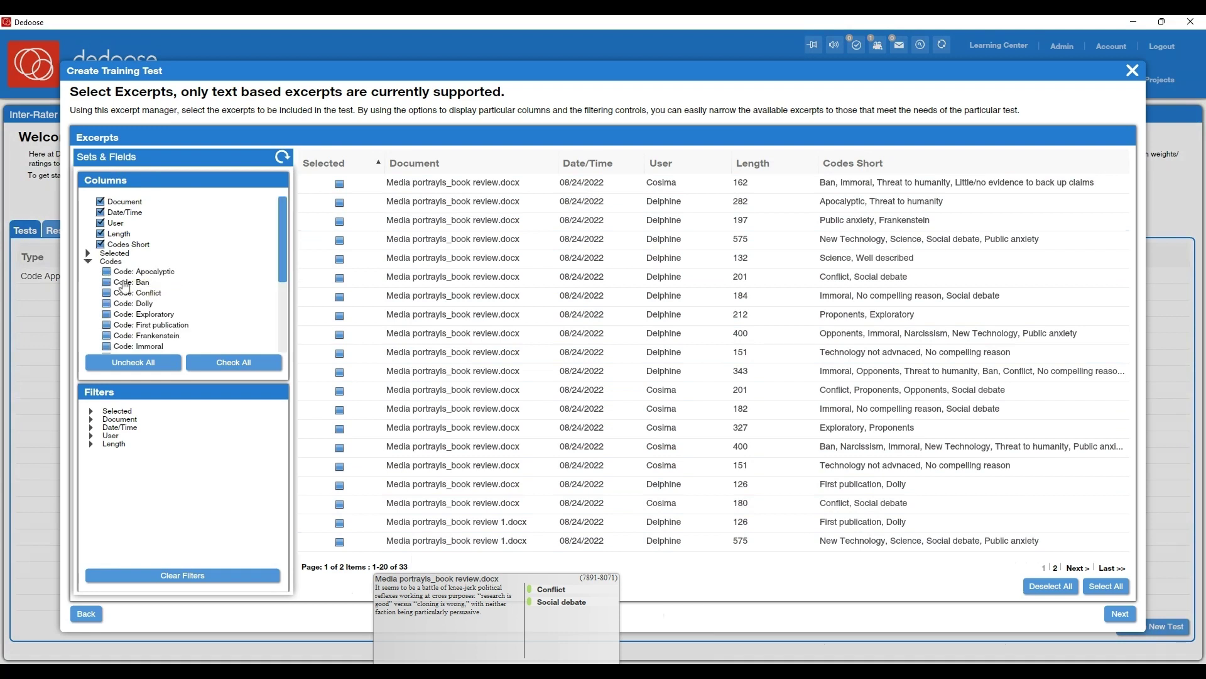
pyautogui.click(107, 346)
pyautogui.scroll(-2, 133, 331)
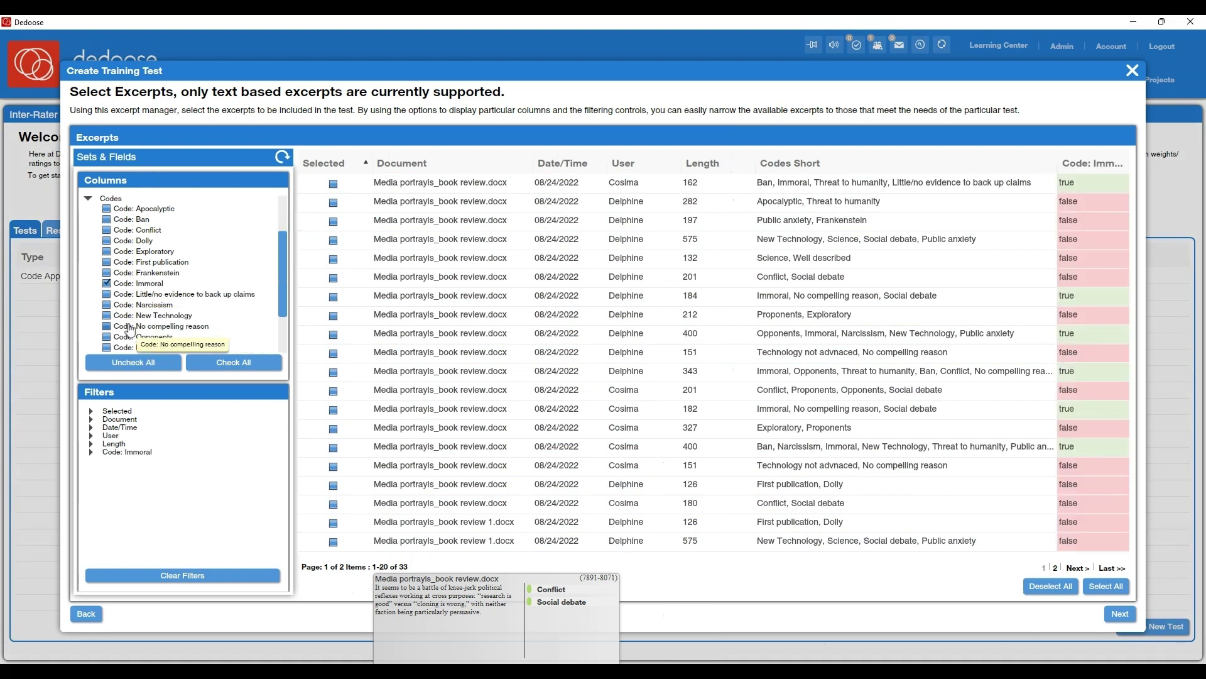
pyautogui.scroll(-1, 143, 319)
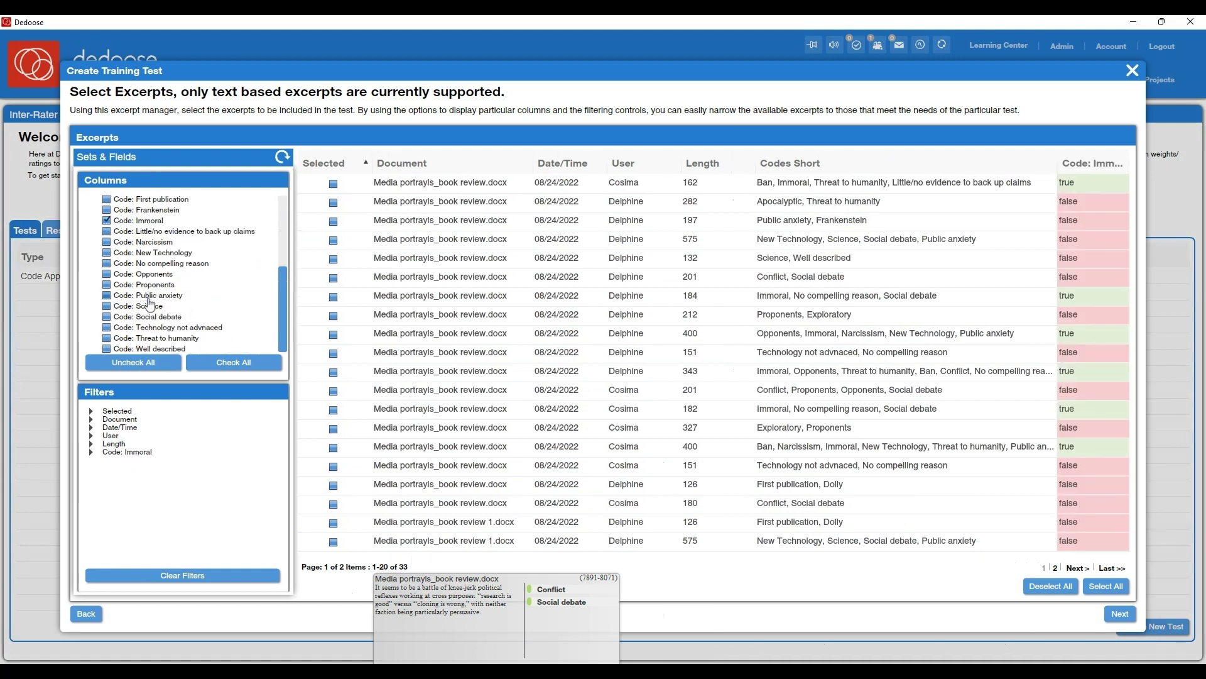
pyautogui.click(106, 295)
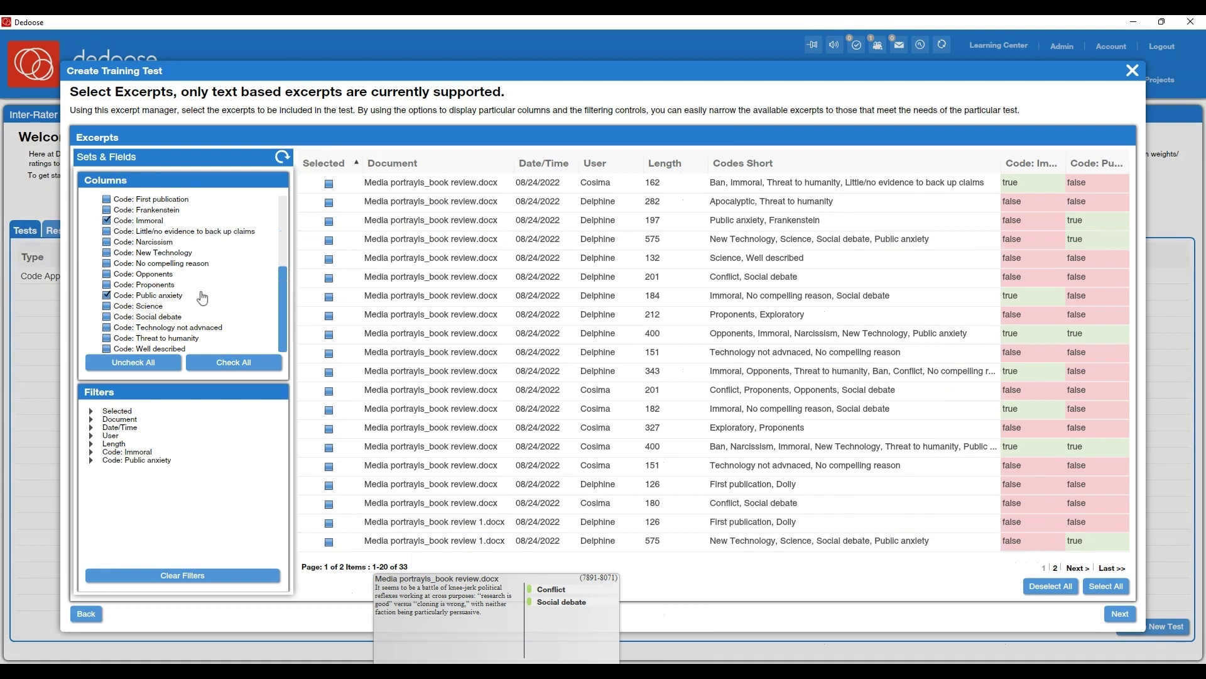
pyautogui.click(107, 316)
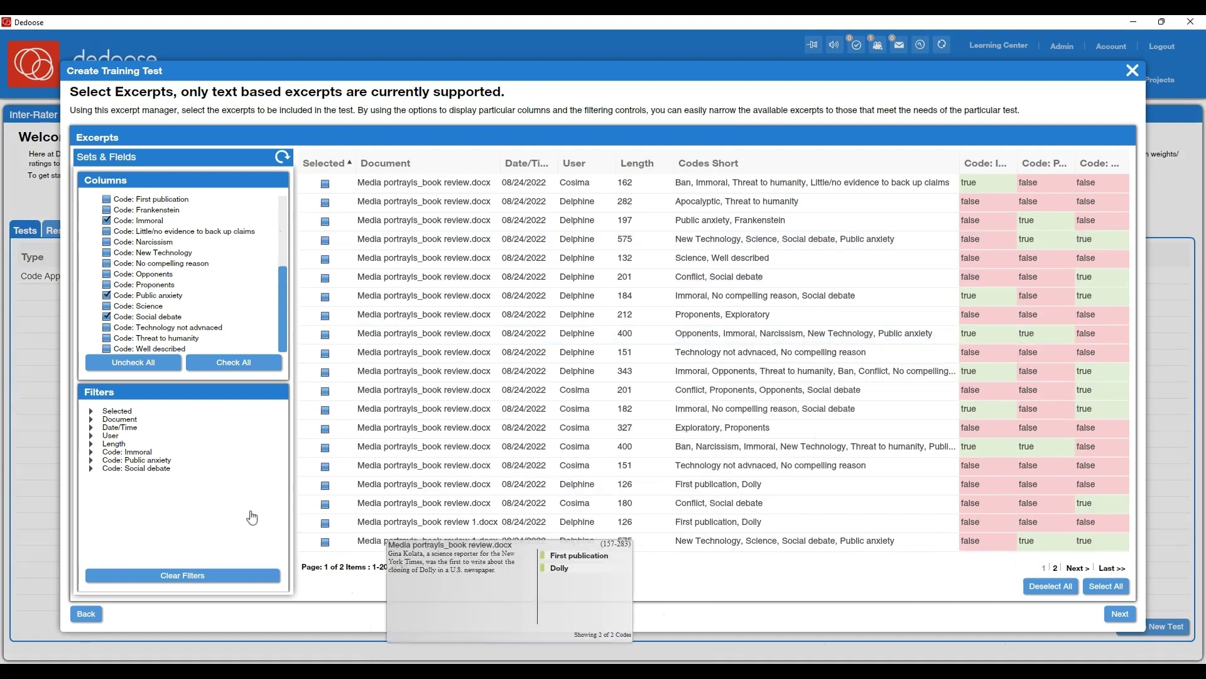
# Filter to Immoral-coded excerpts and select the 400-length Cosima, 162-length and first excerpts
pyautogui.click(92, 453)
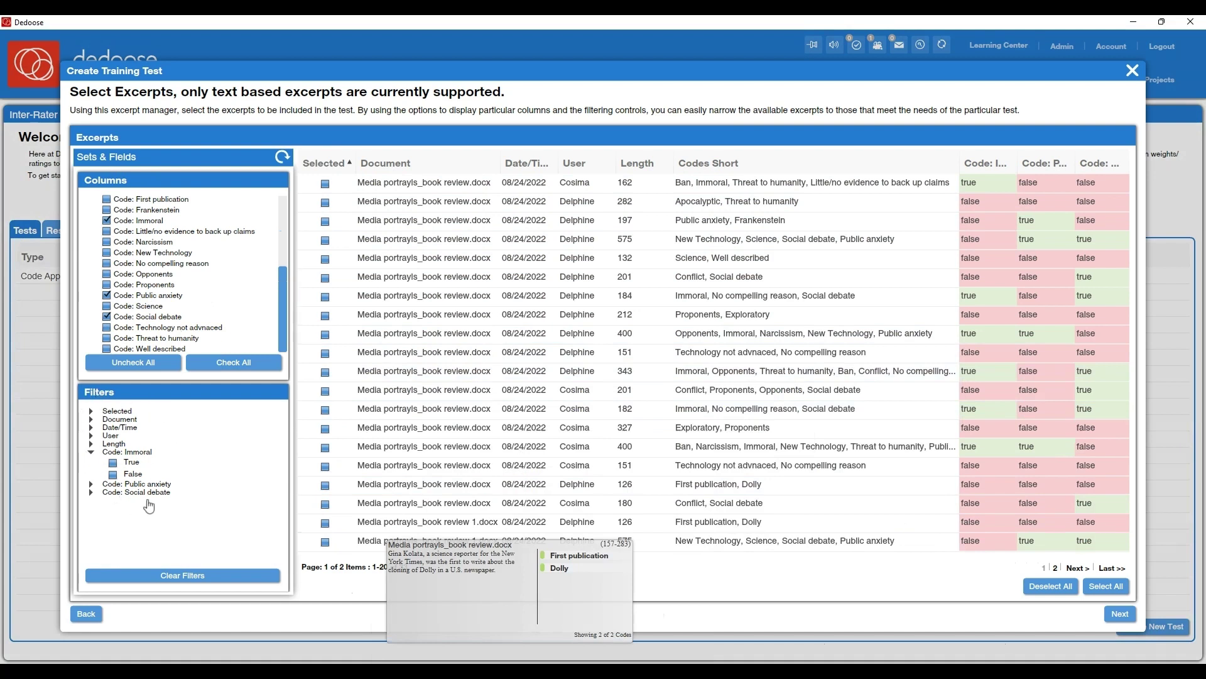
pyautogui.click(113, 463)
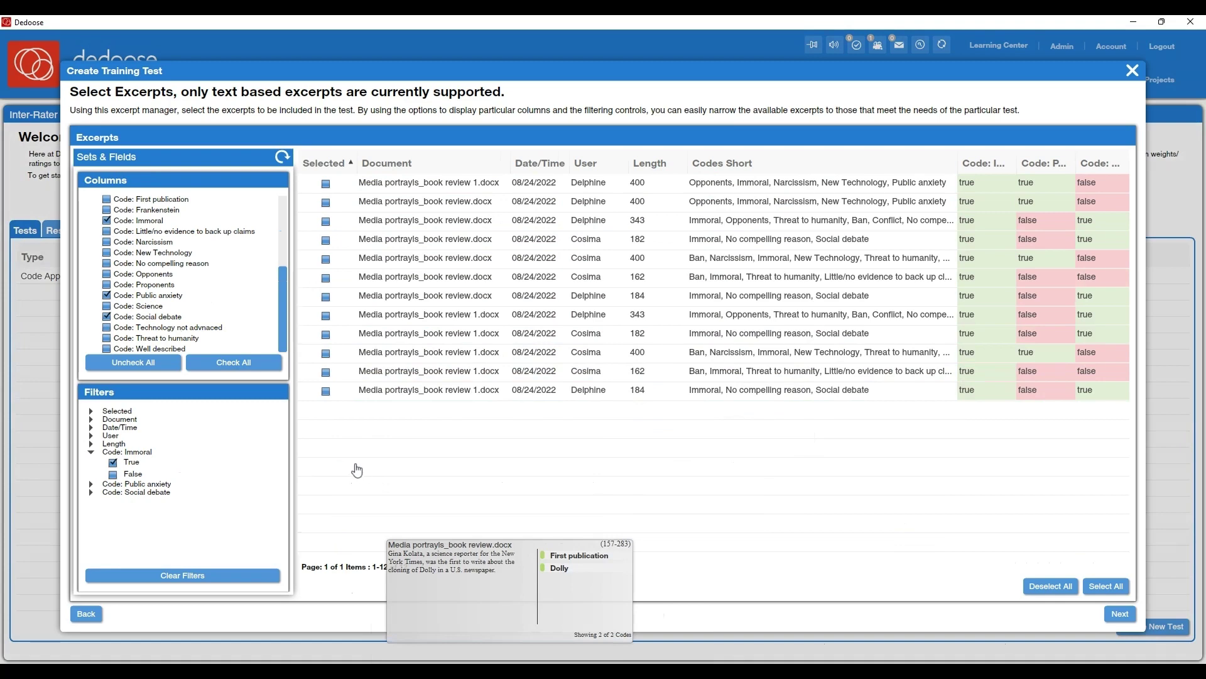
pyautogui.click(339, 352)
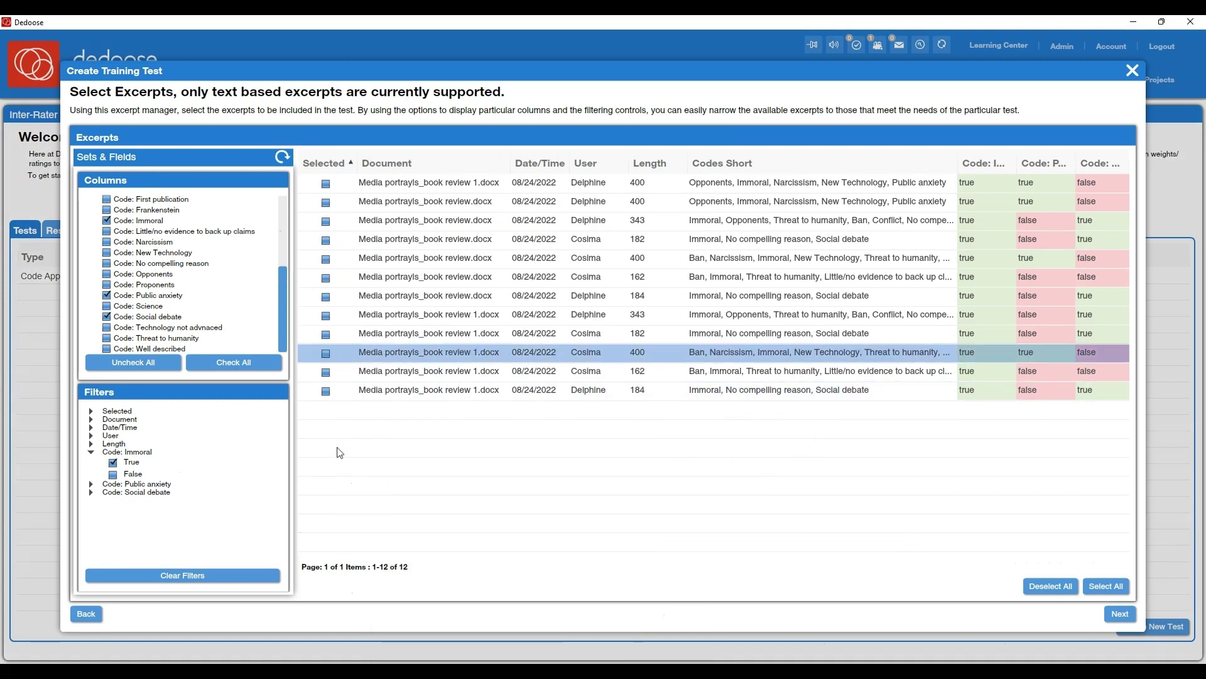
pyautogui.click(326, 355)
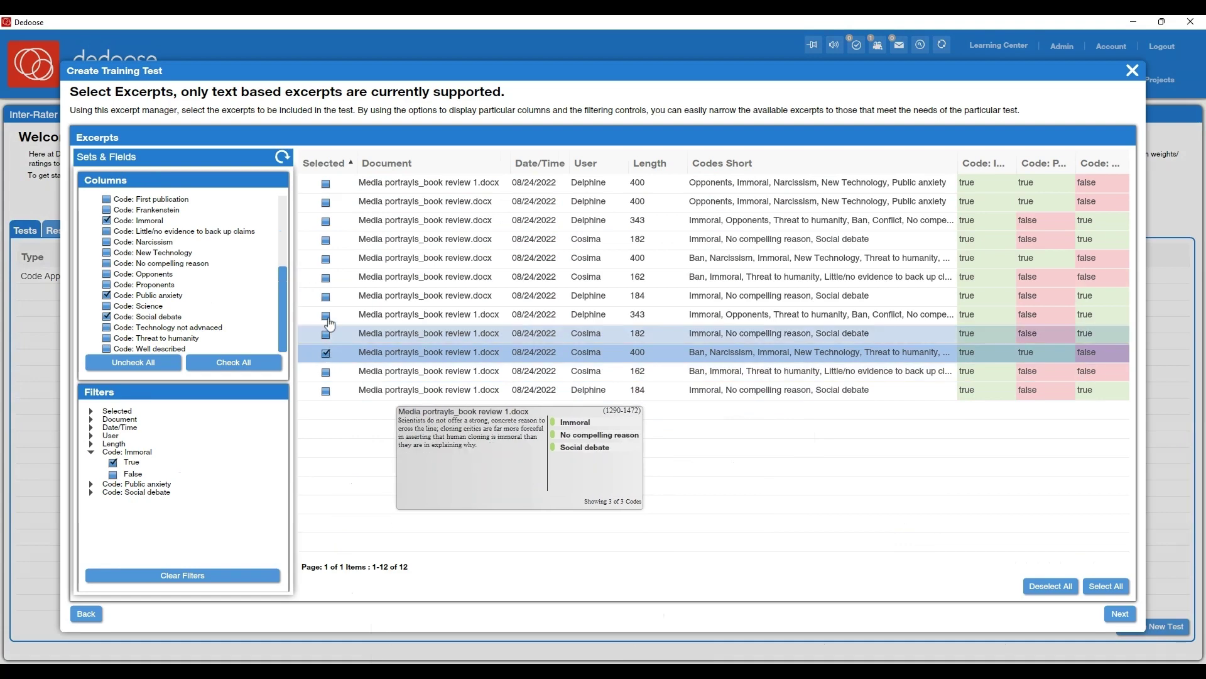
pyautogui.click(326, 277)
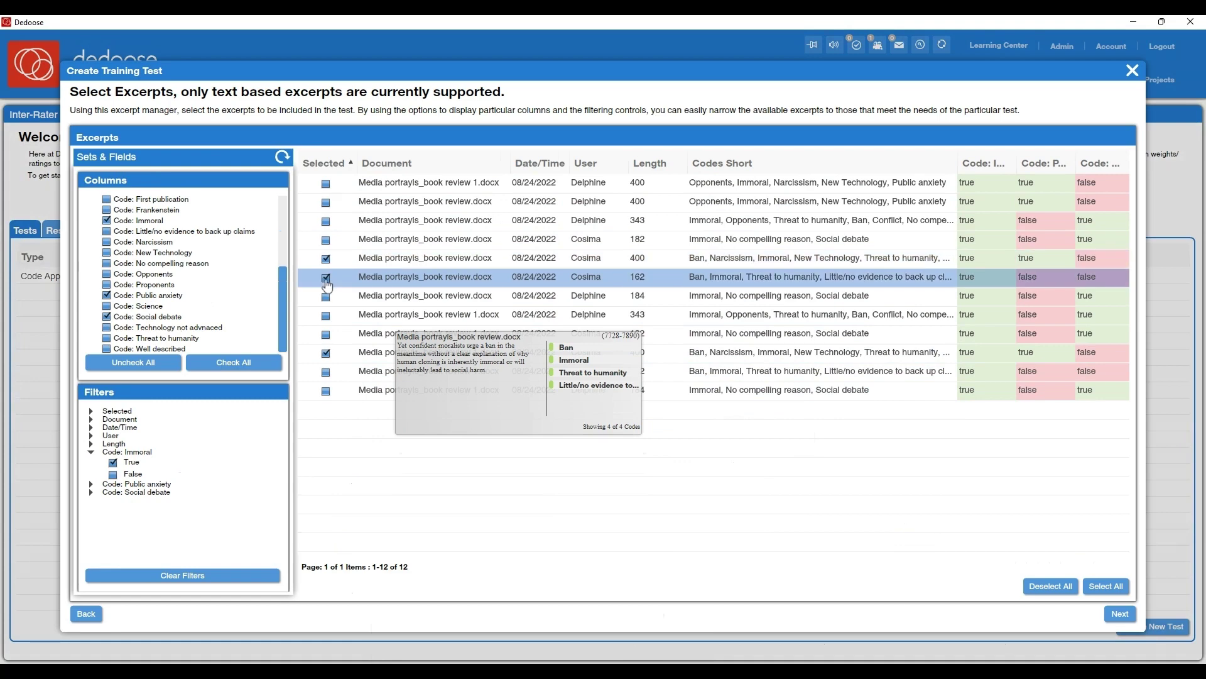
pyautogui.click(326, 186)
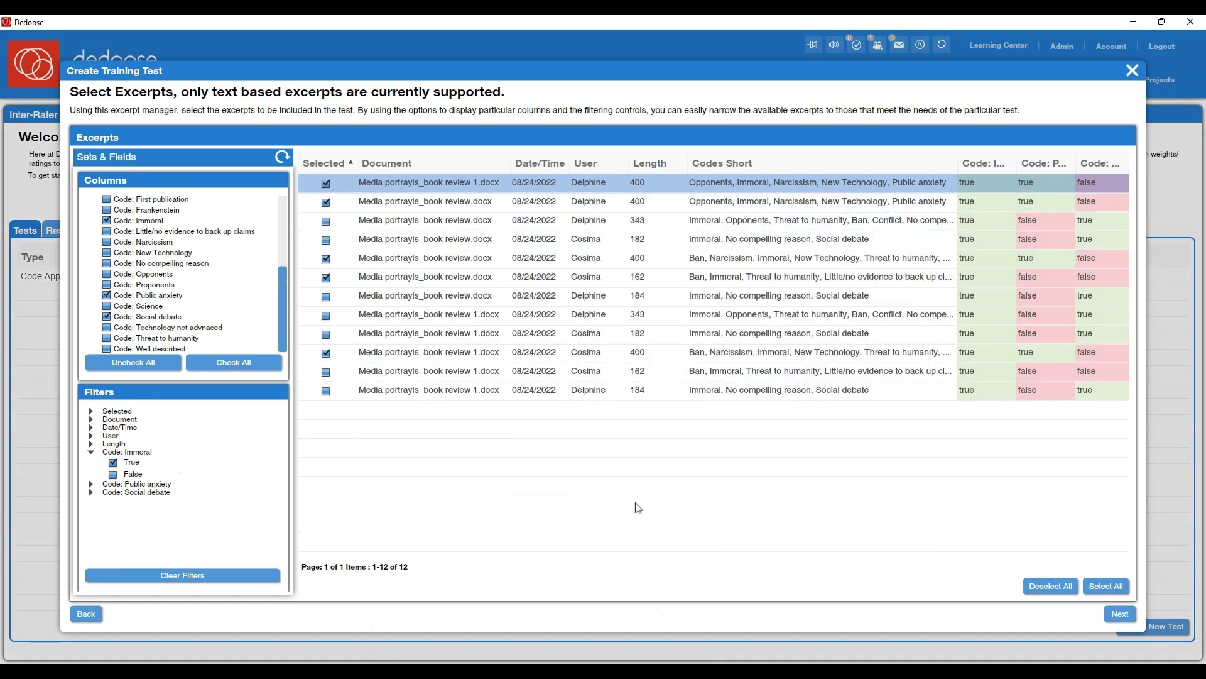
pyautogui.click(114, 463)
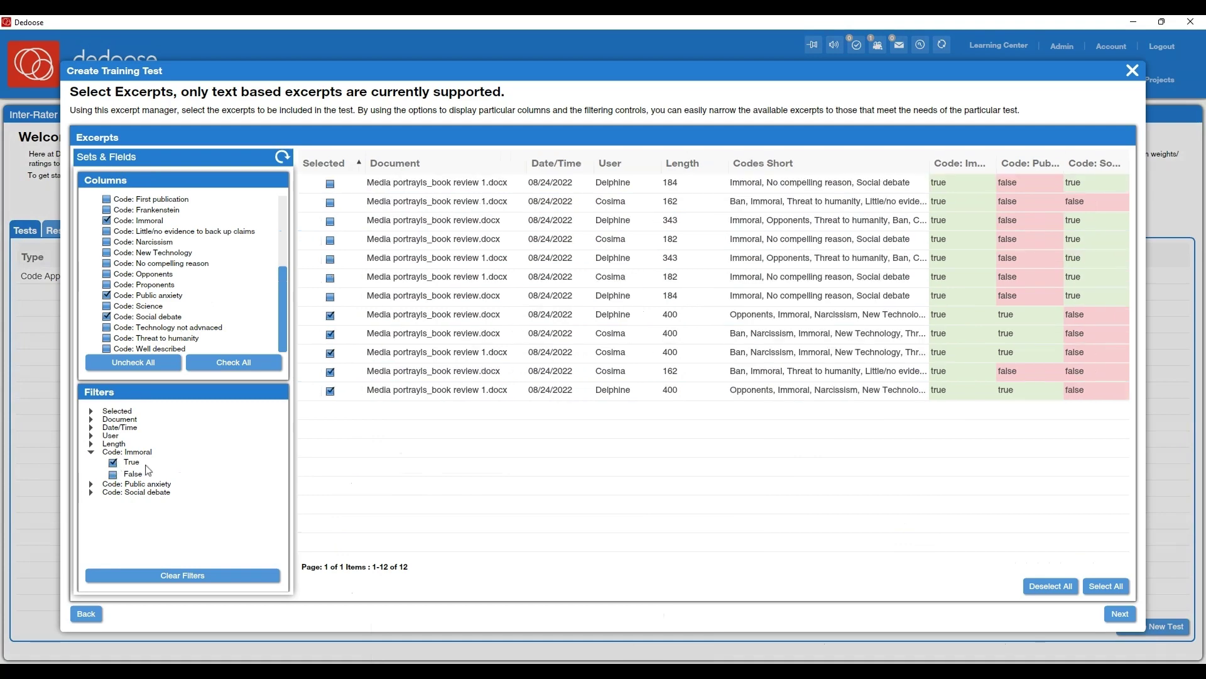
# Replace the Immoral filter with Public anxiety and select the Frankenstein excerpt
pyautogui.click(114, 474)
pyautogui.click(90, 453)
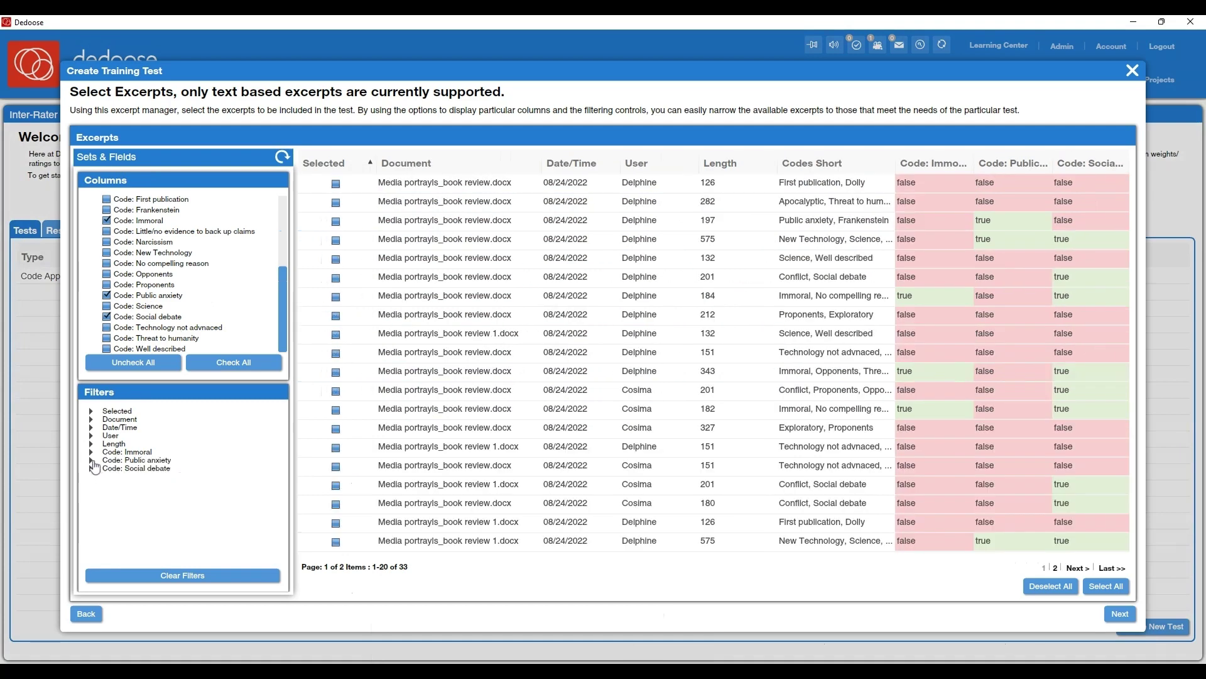
pyautogui.click(91, 461)
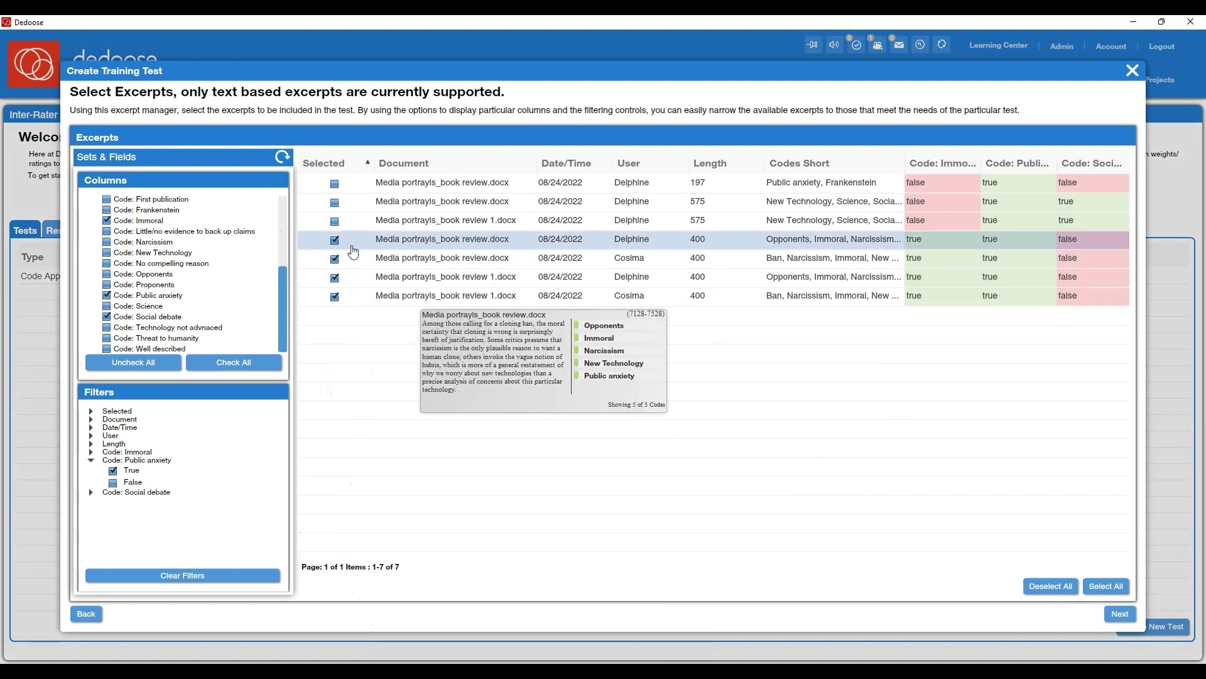
pyautogui.click(335, 183)
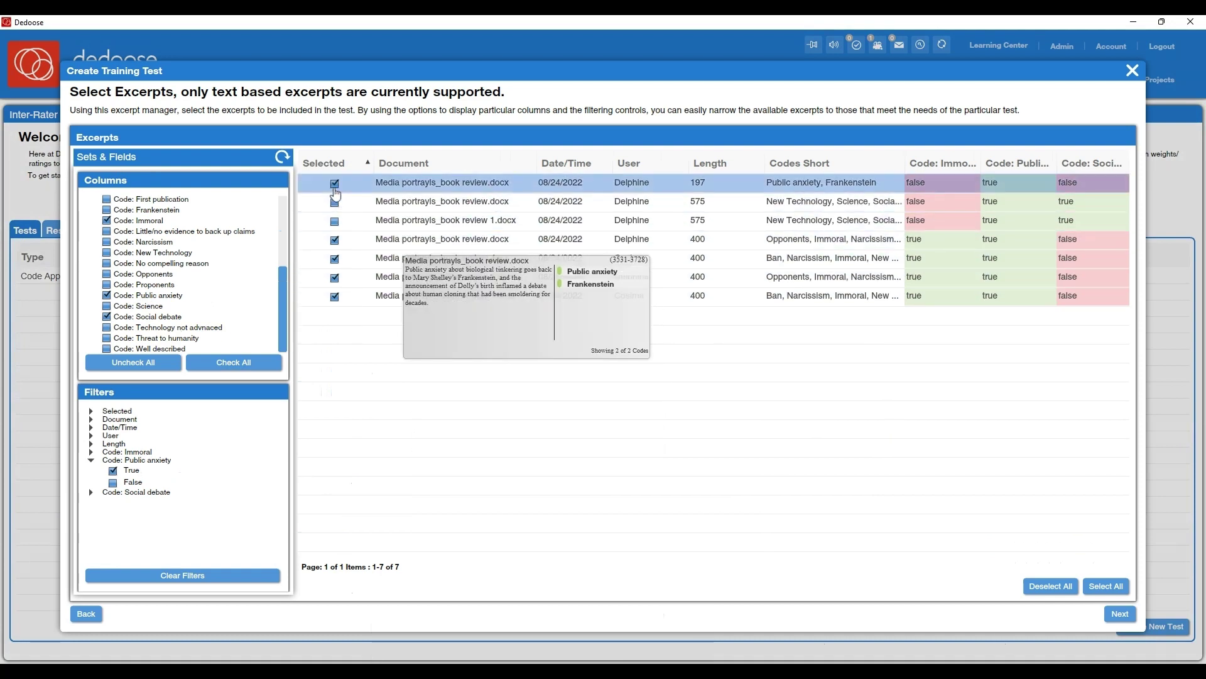
# Filter to Social debate excerpts and select five, including the 575- and 184-length ones
pyautogui.click(113, 470)
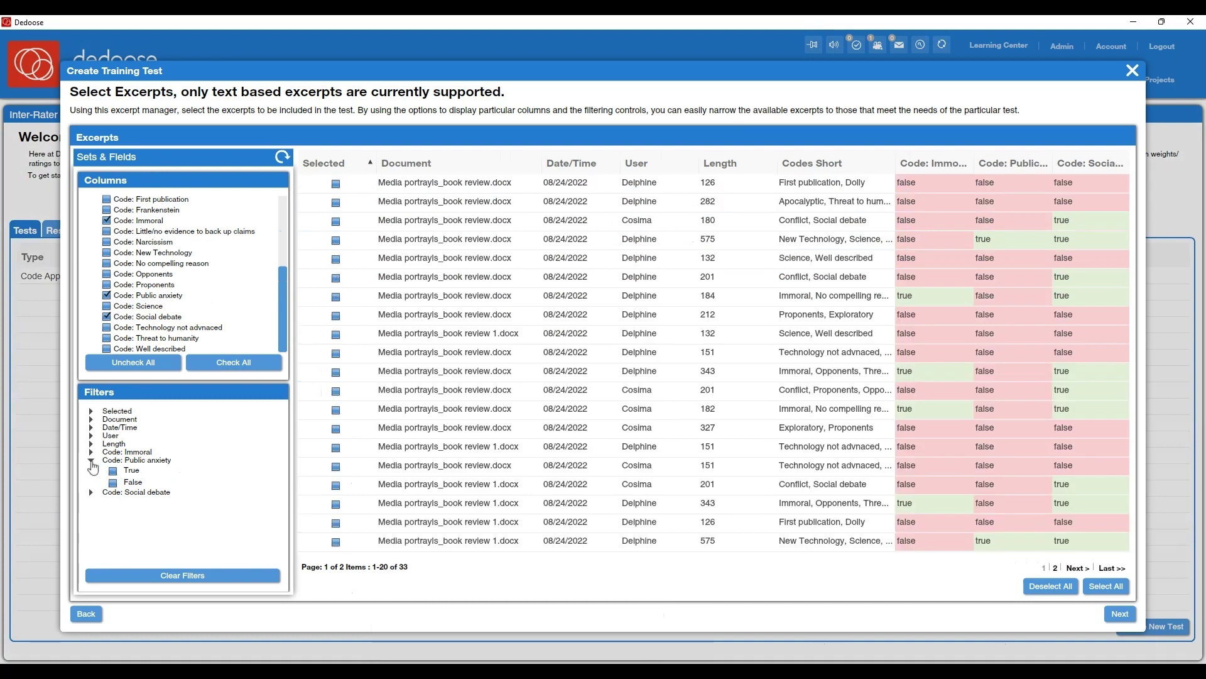
pyautogui.click(91, 461)
pyautogui.click(91, 468)
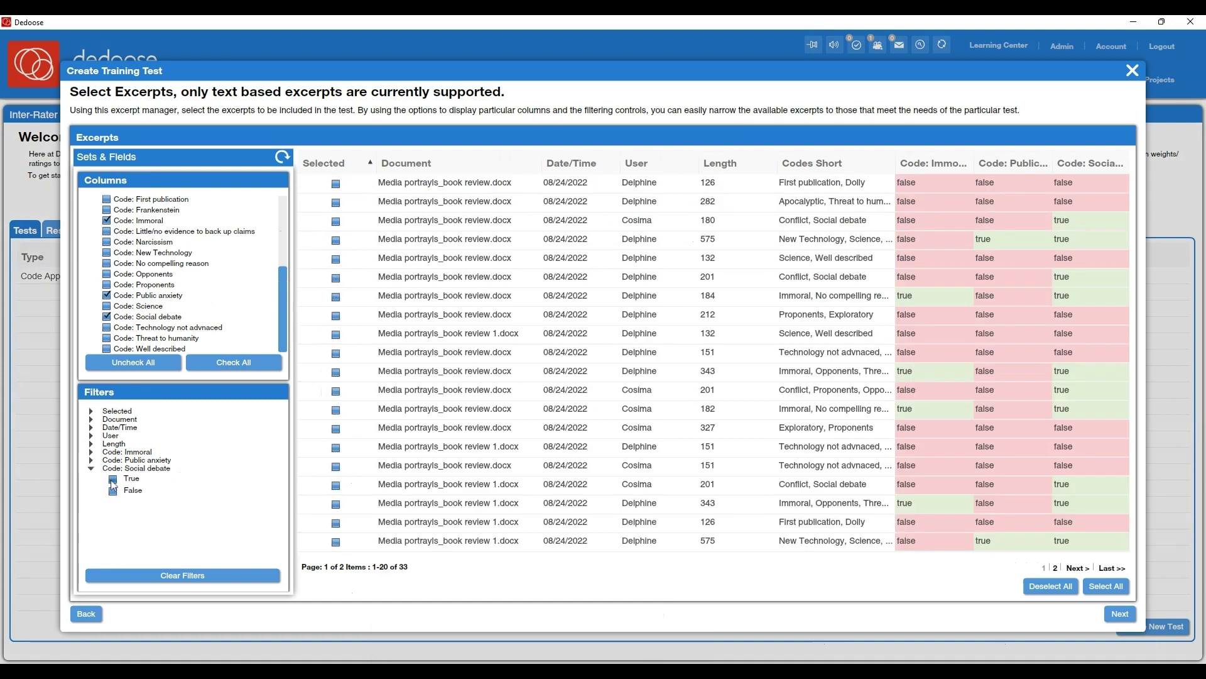
pyautogui.click(113, 479)
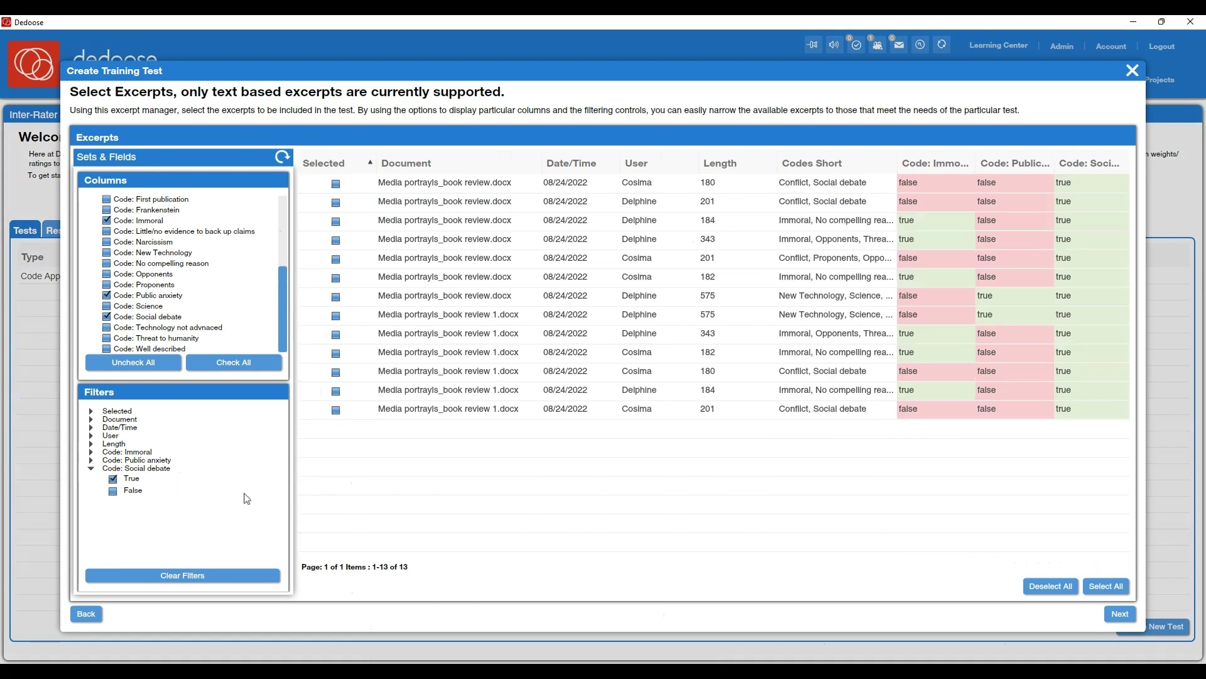
pyautogui.click(337, 202)
pyautogui.click(335, 184)
pyautogui.click(336, 296)
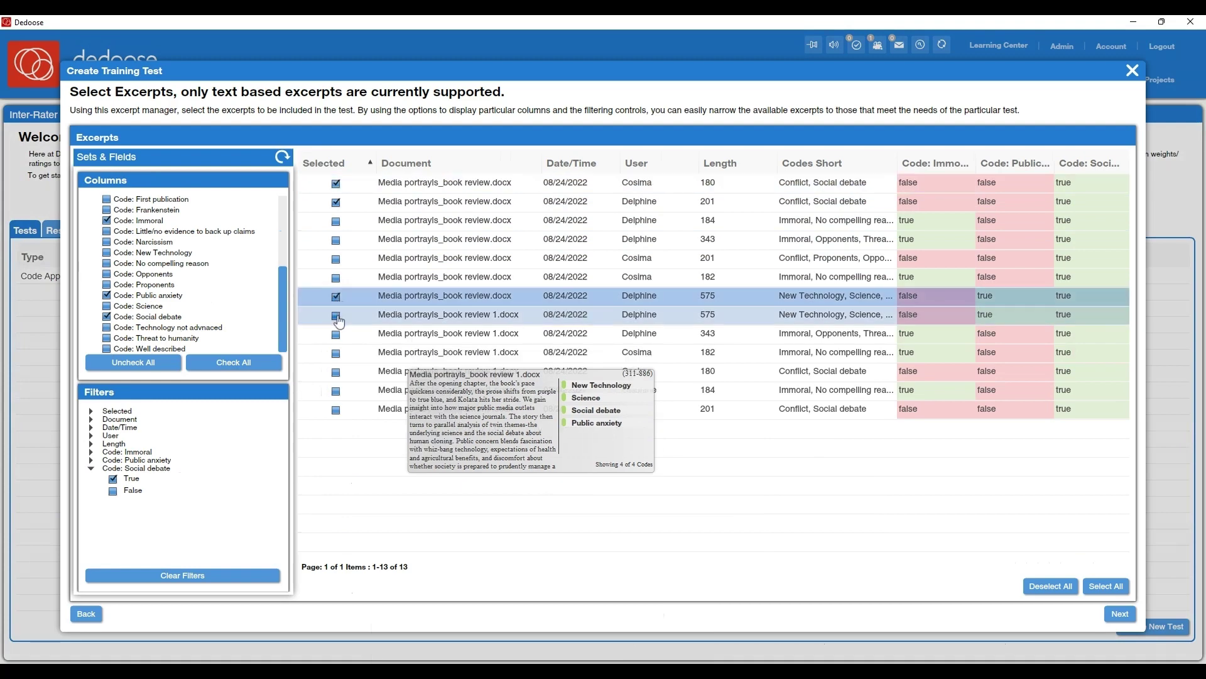
pyautogui.click(337, 392)
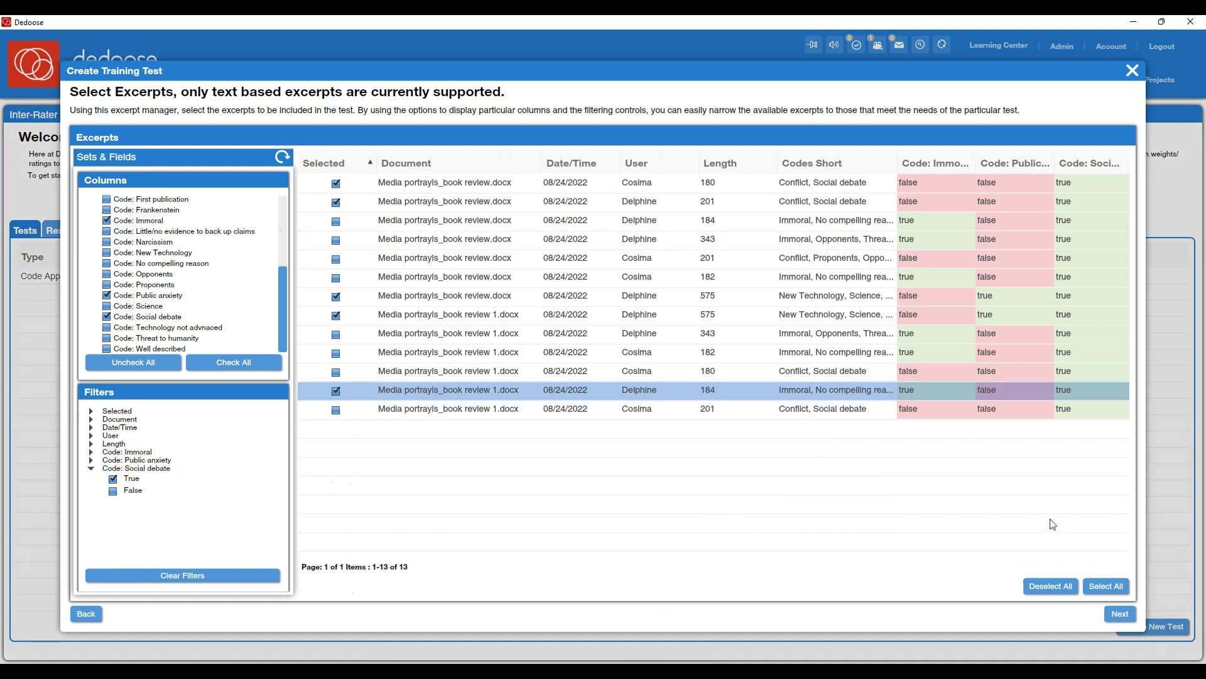
# Title the test 'Test 1', leave the description empty, and save it
pyautogui.click(1121, 613)
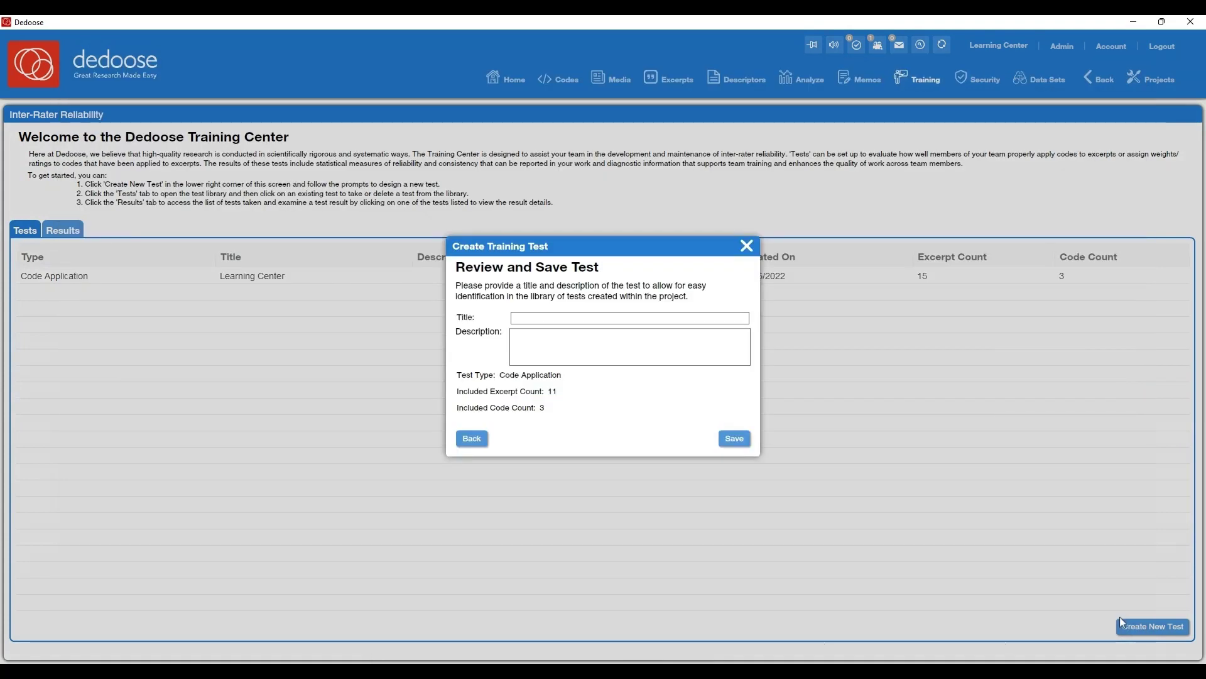
pyautogui.click(614, 318)
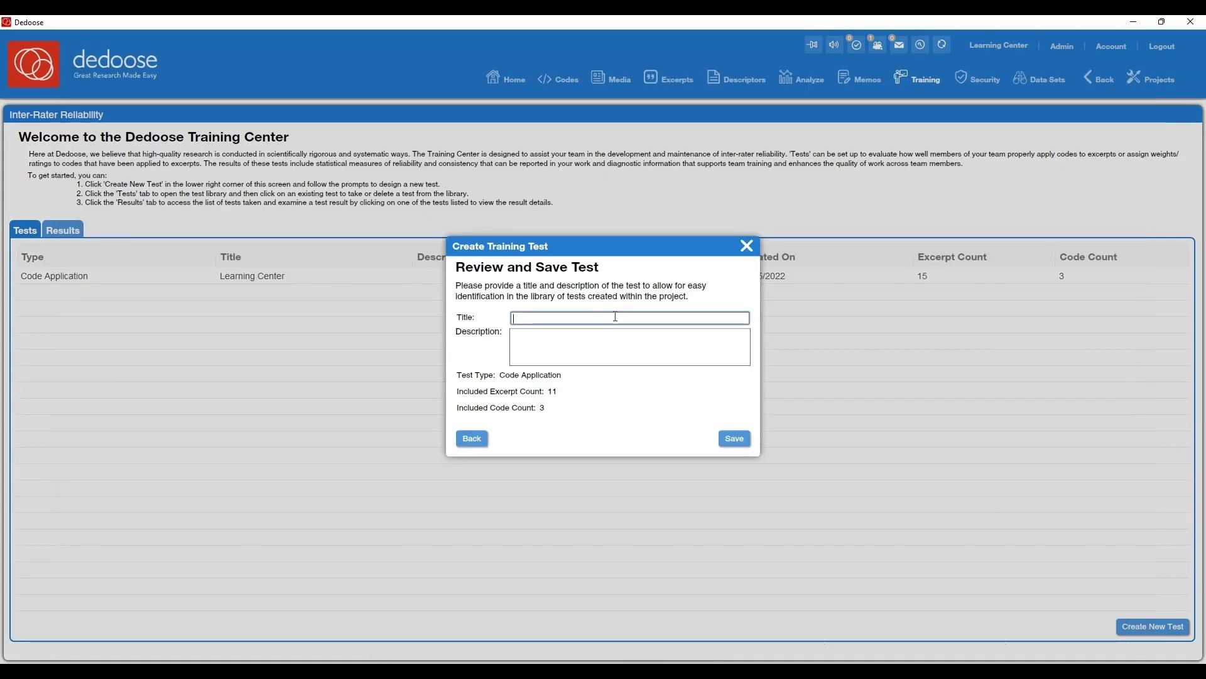
pyautogui.write('Test 1')
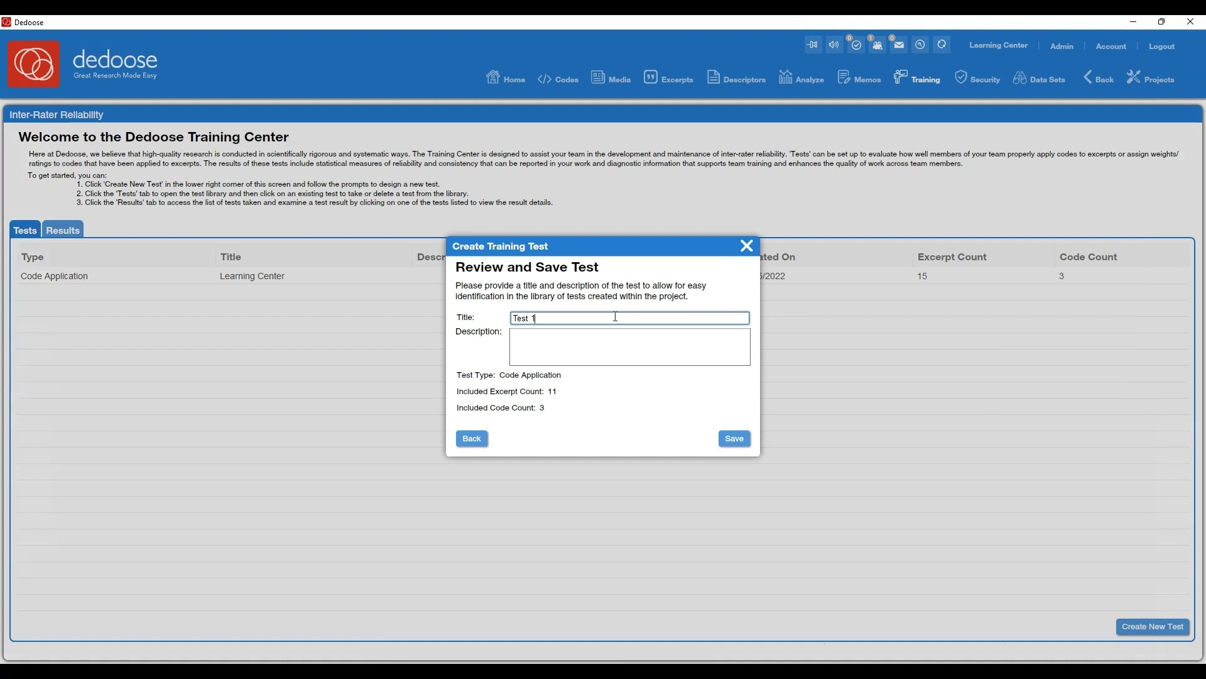
pyautogui.click(596, 349)
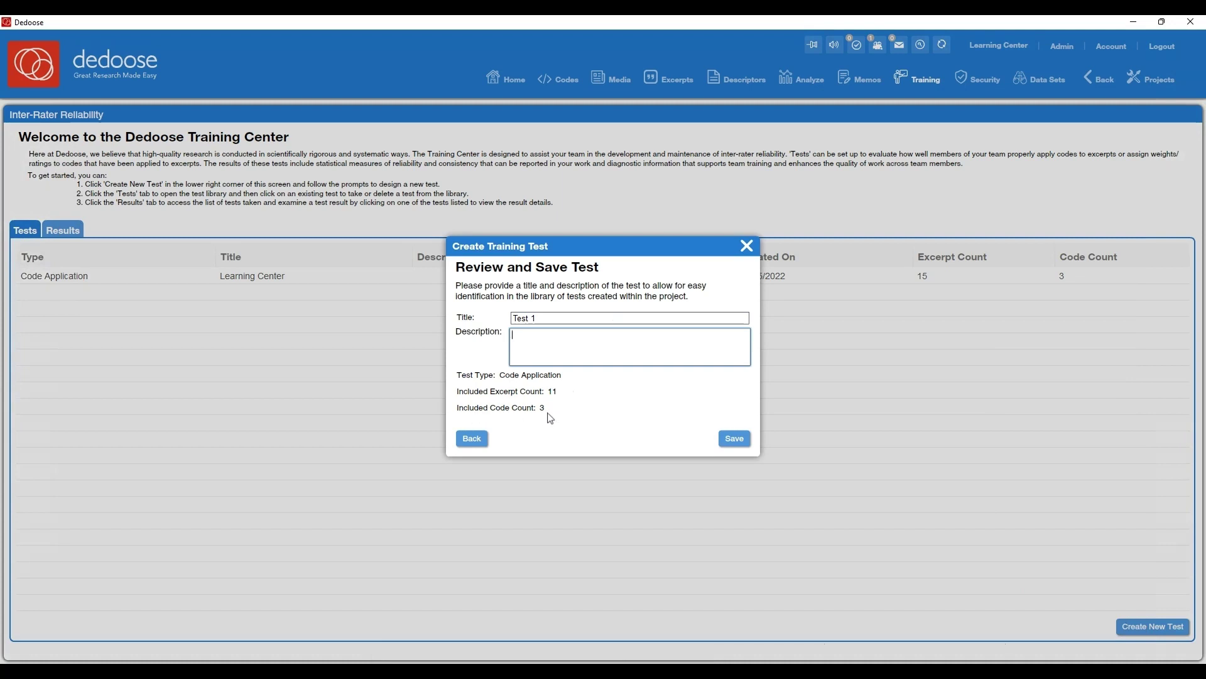
pyautogui.click(736, 441)
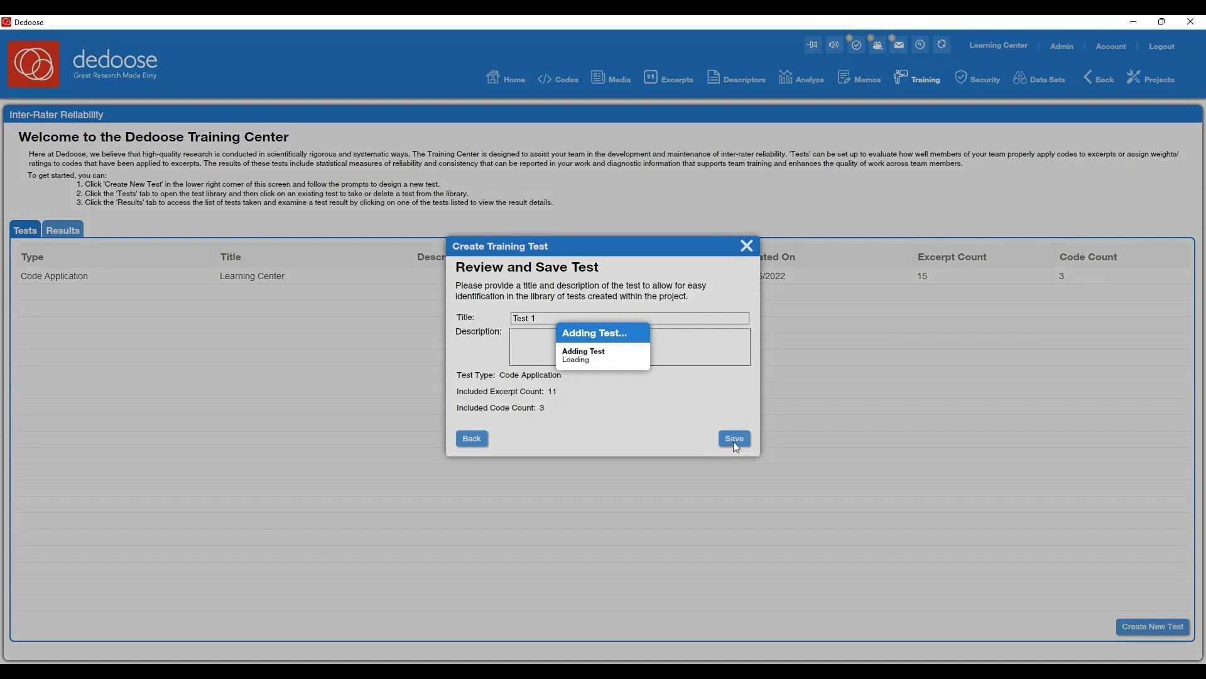